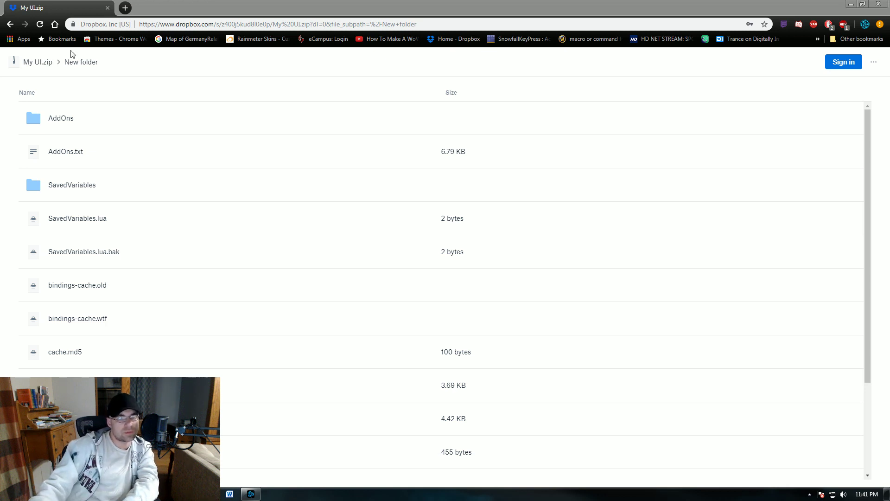
# - Go to the top of My UI.zip and browse the files inside New folder
pyautogui.click(39, 66)
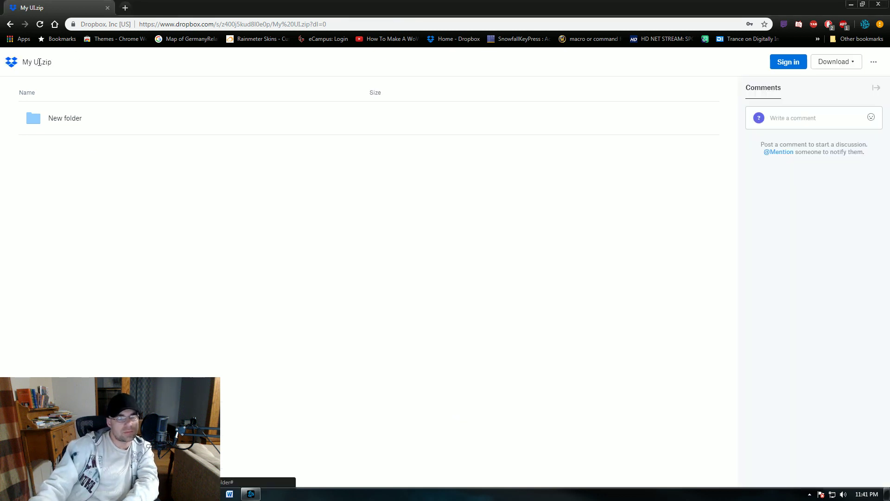
pyautogui.click(69, 119)
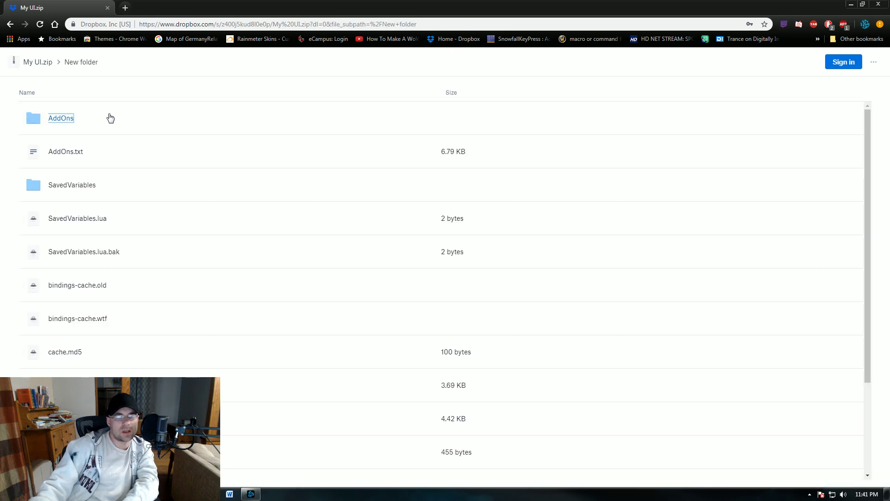
pyautogui.scroll(-3, 84, 192)
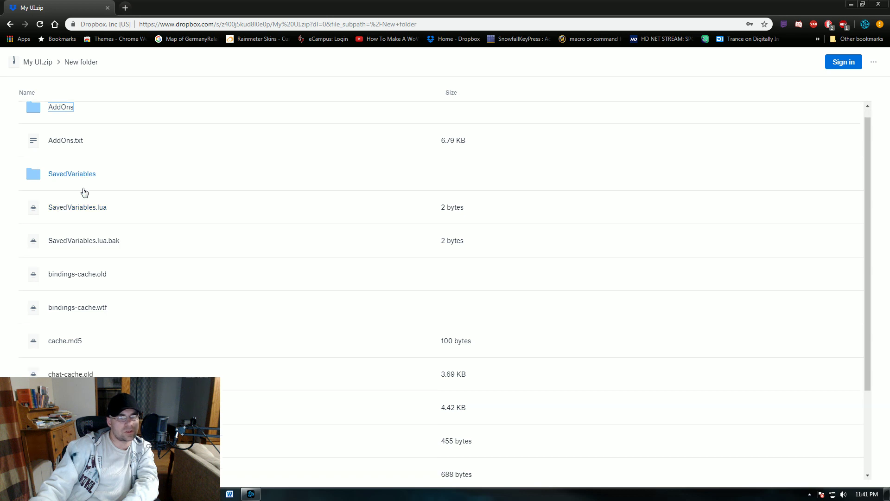
pyautogui.scroll(3, 84, 193)
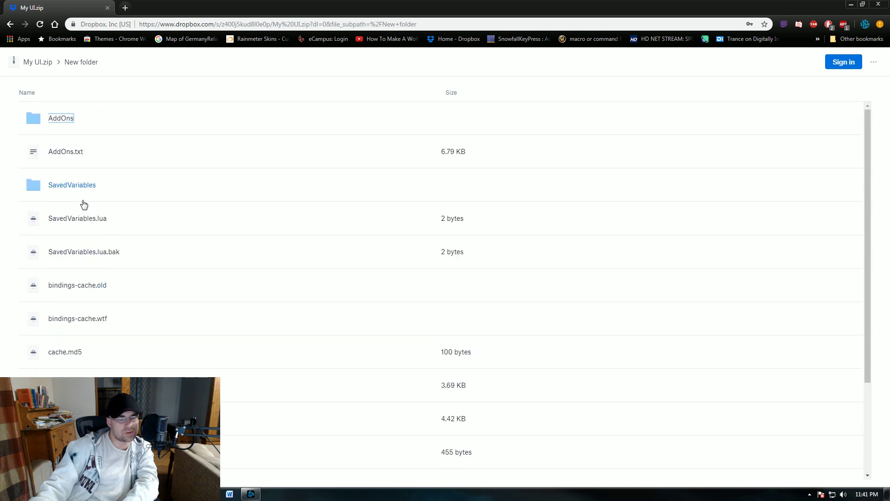
pyautogui.scroll(-3, 84, 202)
pyautogui.scroll(2, 84, 206)
pyautogui.scroll(1, 84, 205)
# - Back at the top of My UI.zip, view and dismiss the Download options
pyautogui.click(37, 63)
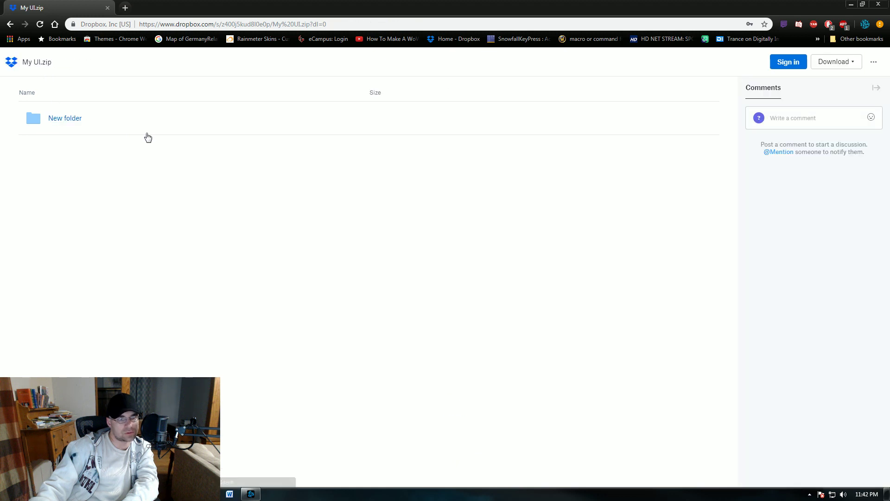
pyautogui.click(834, 63)
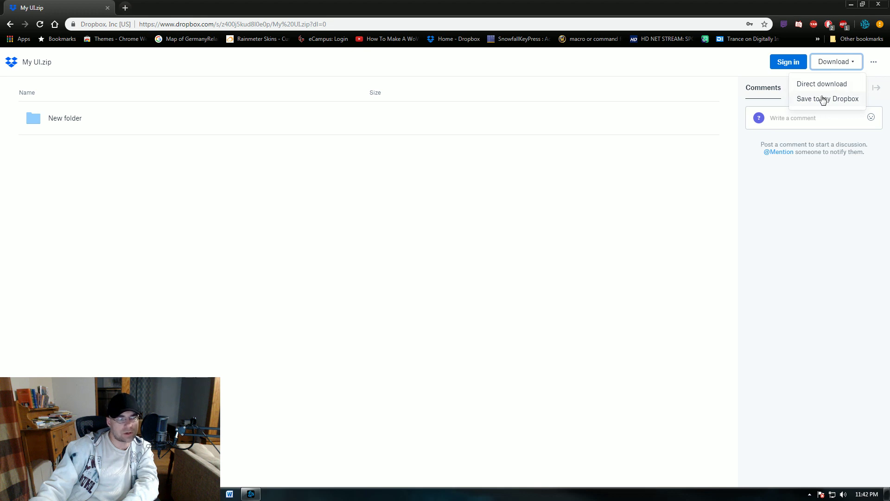
pyautogui.click(277, 251)
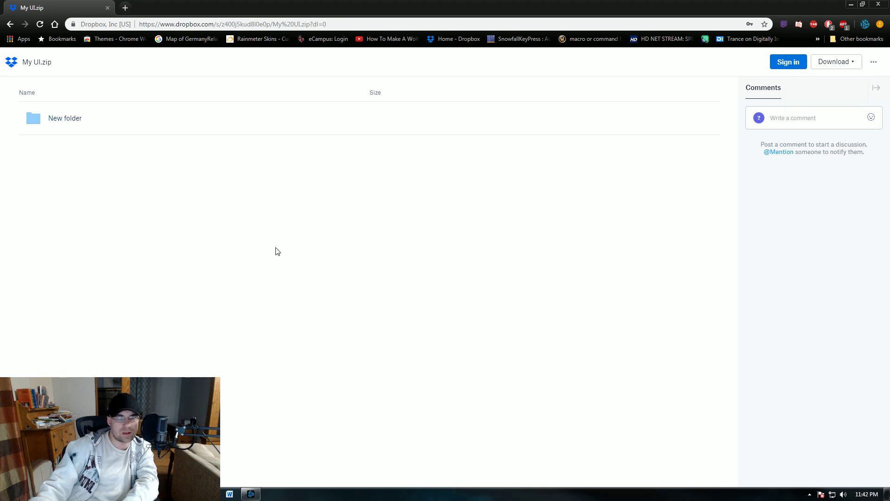
pyautogui.click(87, 487)
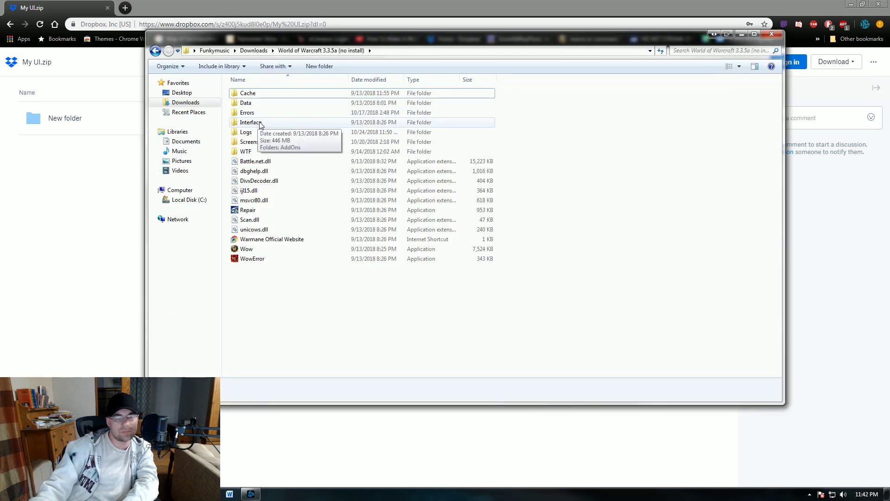
# - Open the game's Interface\AddOns folder, scroll the installed addons, then switch to World of Warcraft
pyautogui.doubleClick(254, 122)
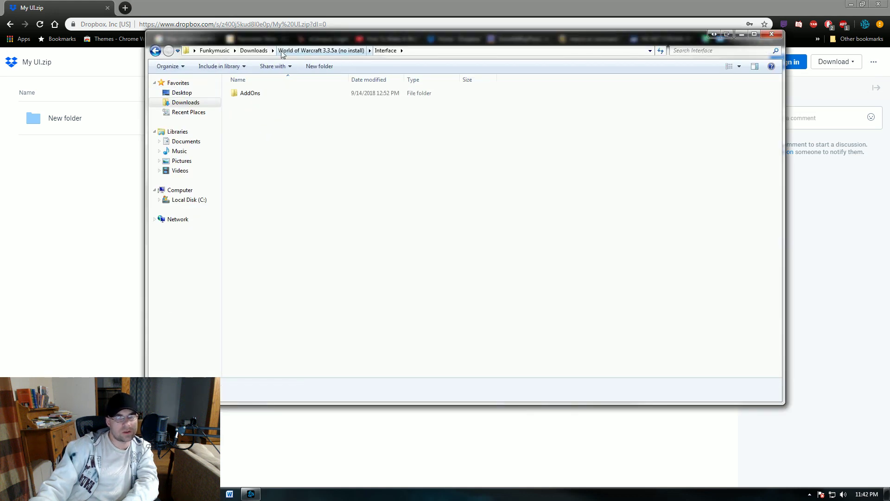
pyautogui.click(321, 51)
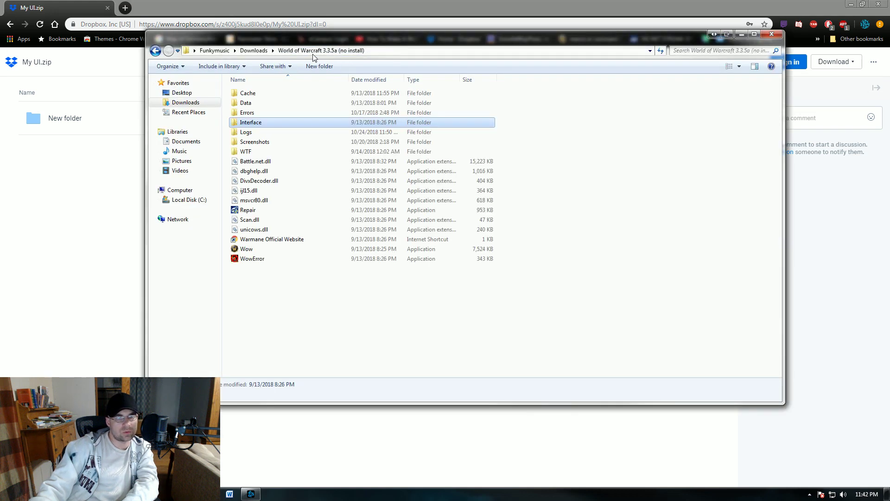
pyautogui.doubleClick(263, 121)
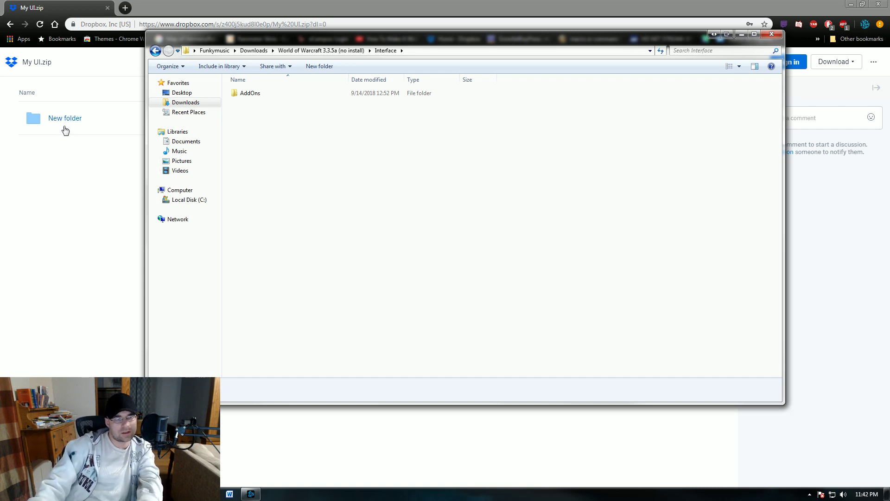
pyautogui.doubleClick(268, 95)
pyautogui.scroll(-10, 299, 215)
pyautogui.scroll(-20, 302, 214)
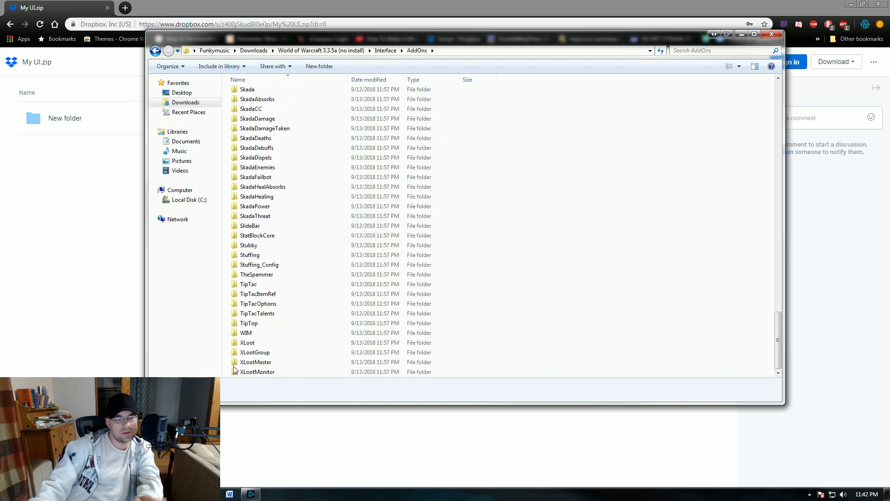
pyautogui.hotkey('alt', 'Tab')
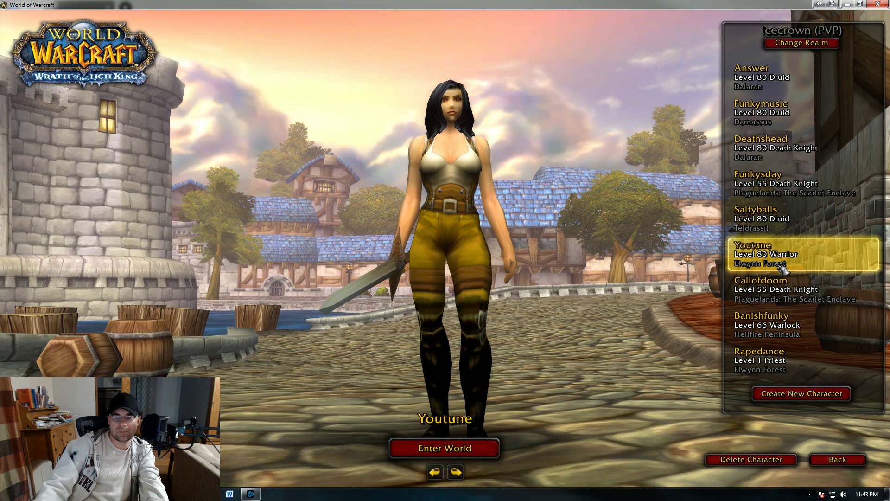
# - Preview the characters, select Funkysday, and open the AddOn List
pyautogui.click(779, 225)
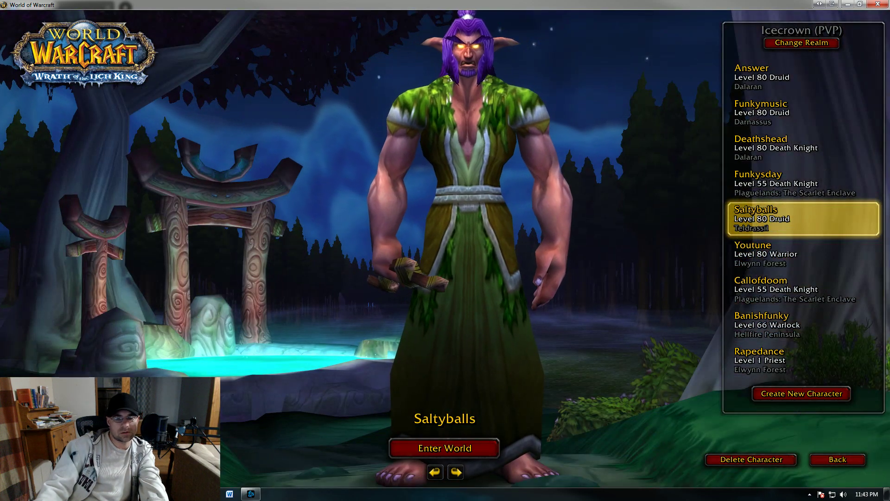
pyautogui.click(779, 324)
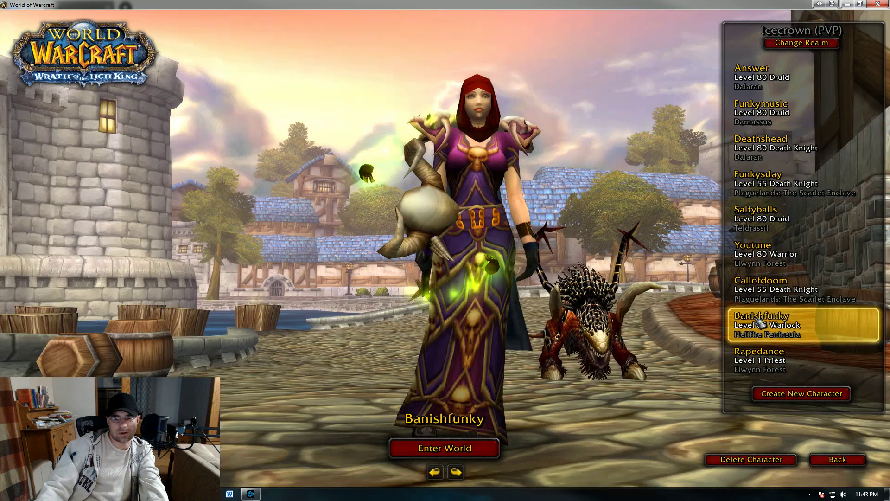
pyautogui.click(779, 289)
pyautogui.click(765, 147)
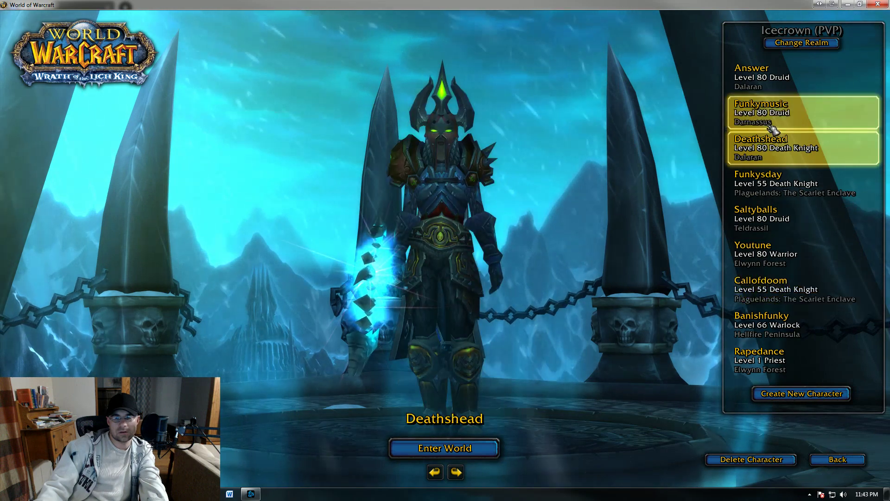
pyautogui.click(801, 196)
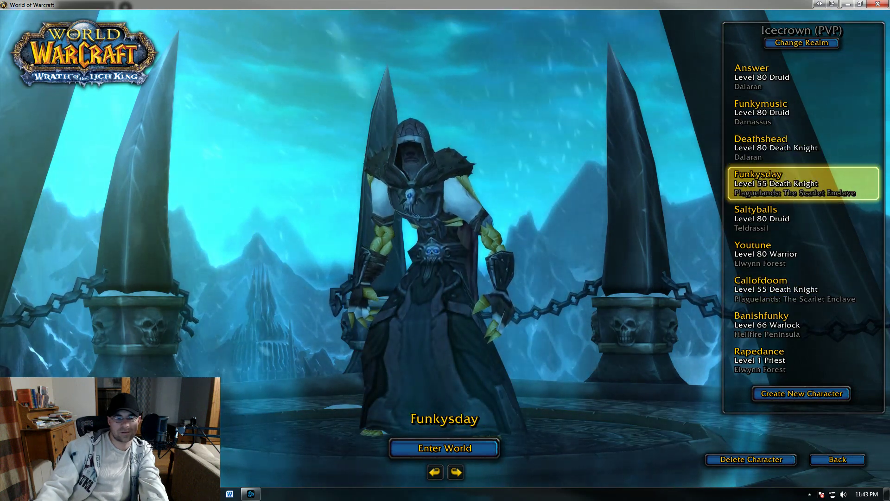
pyautogui.click(74, 459)
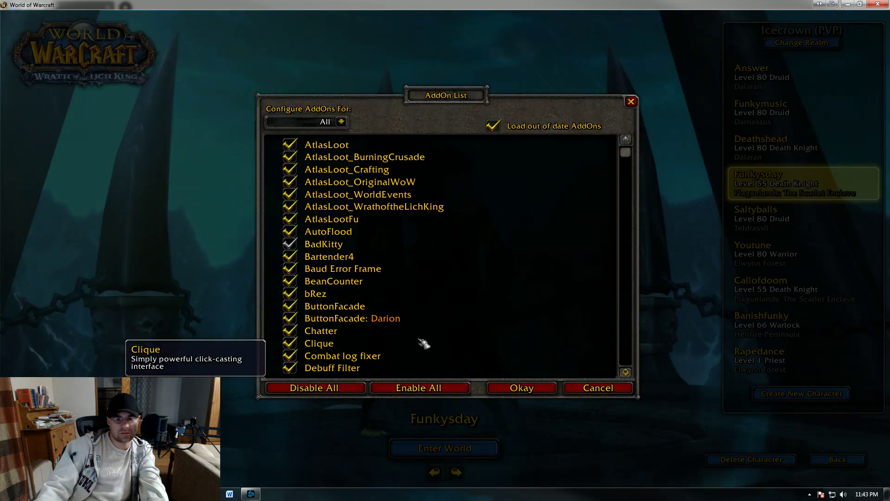
# - Apply addon settings to Funkysday only and disable BadKitty
pyautogui.click(341, 121)
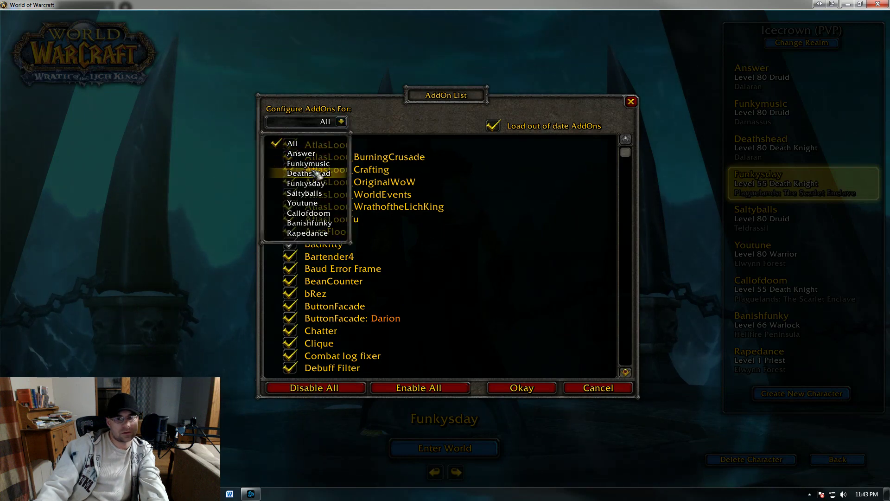
pyautogui.click(321, 186)
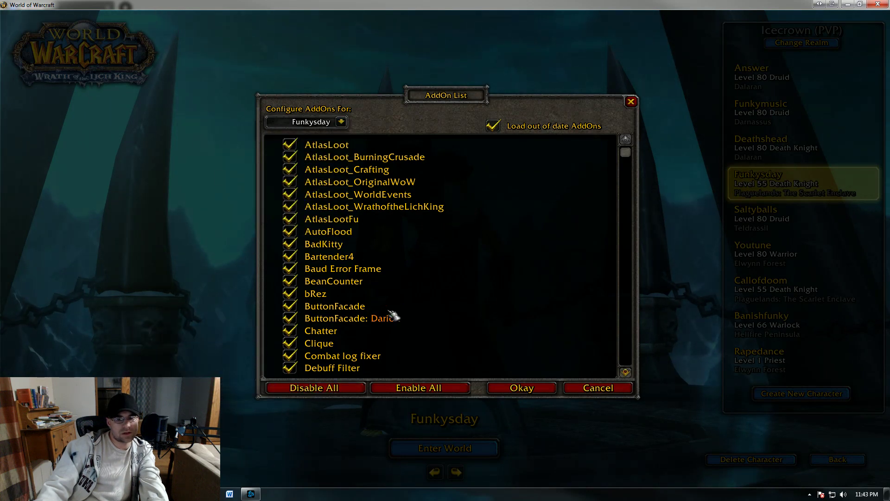
pyautogui.scroll(-10, 393, 313)
pyautogui.scroll(-5, 393, 313)
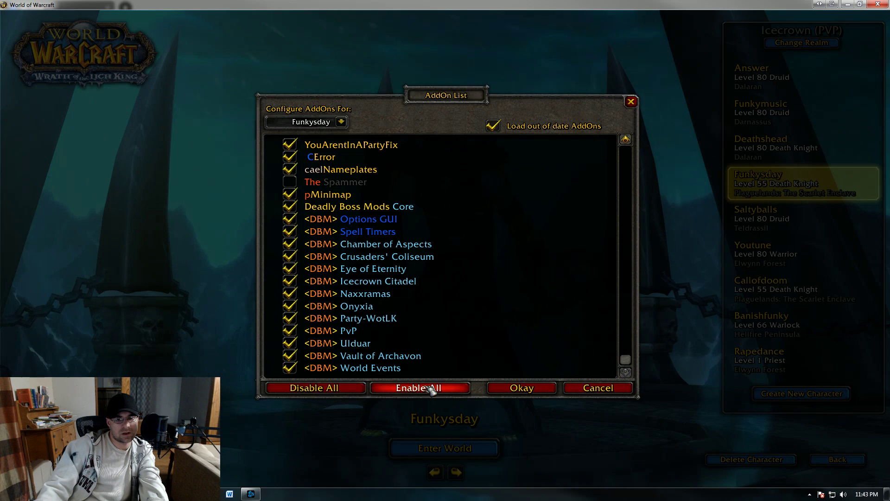
pyautogui.scroll(15, 417, 283)
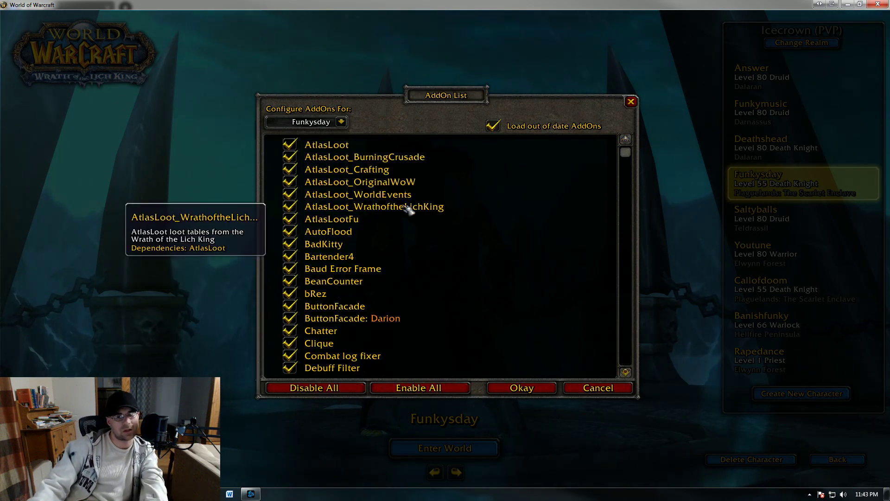
pyautogui.click(298, 246)
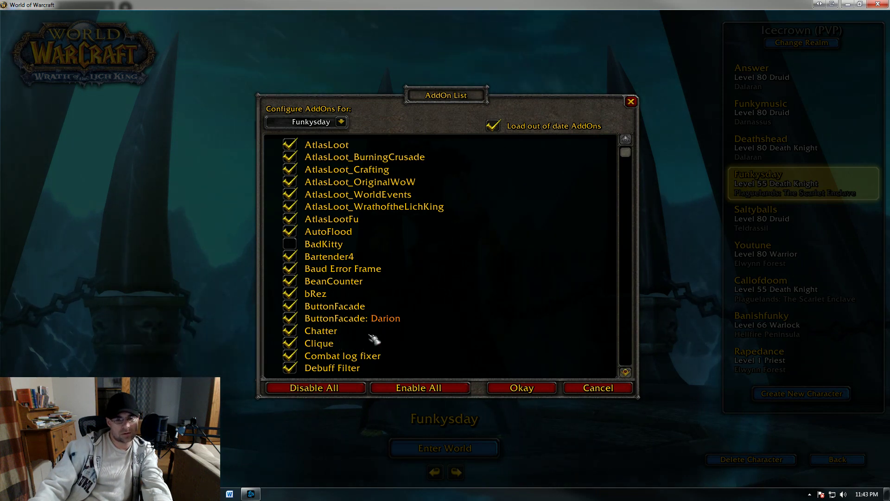
# - Disable Enchantrix, EnchantrixBarker, EnhancedColourPicker and Feral by Night
pyautogui.scroll(-4, 393, 335)
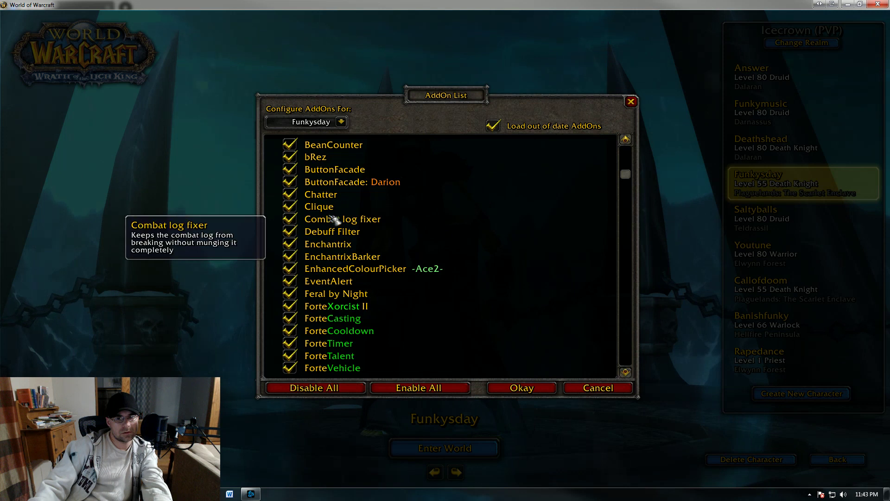
pyautogui.click(320, 245)
pyautogui.click(320, 257)
pyautogui.click(319, 269)
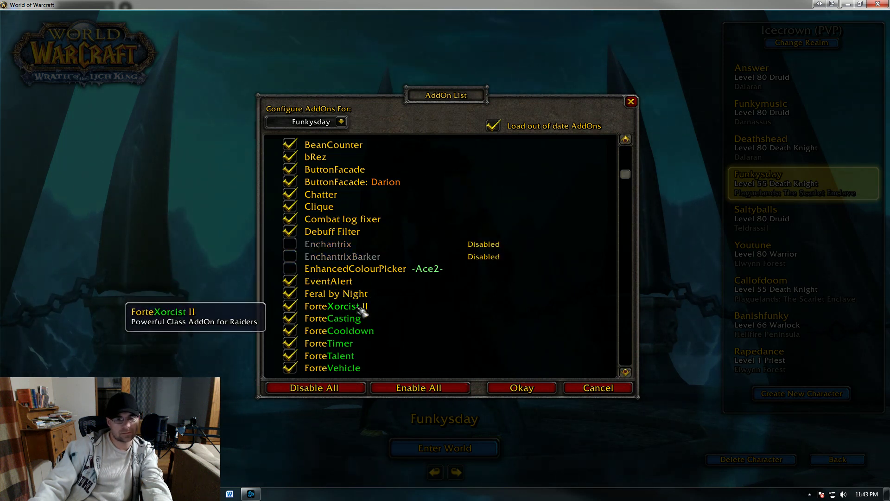
pyautogui.click(291, 293)
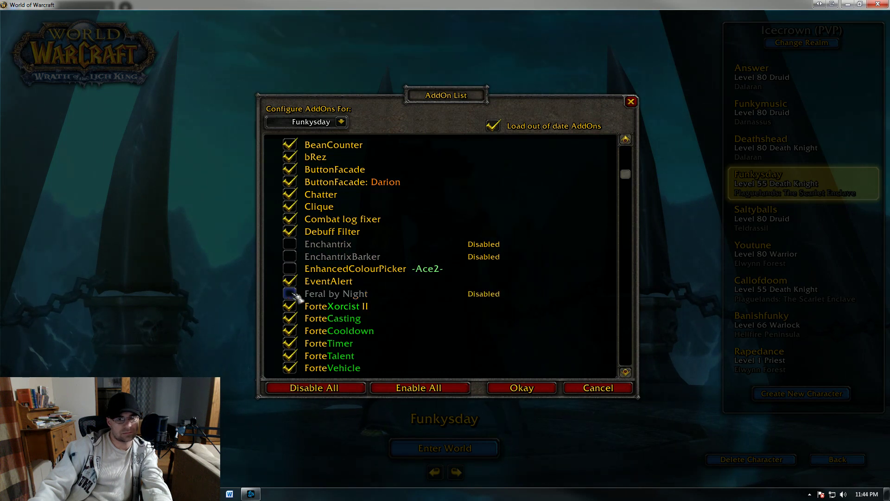
# - Disable IceHUD -Ace3-, IceHUD -Options- and Gladius, keeping Informant enabled
pyautogui.scroll(3, 290, 293)
pyautogui.scroll(-3, 296, 299)
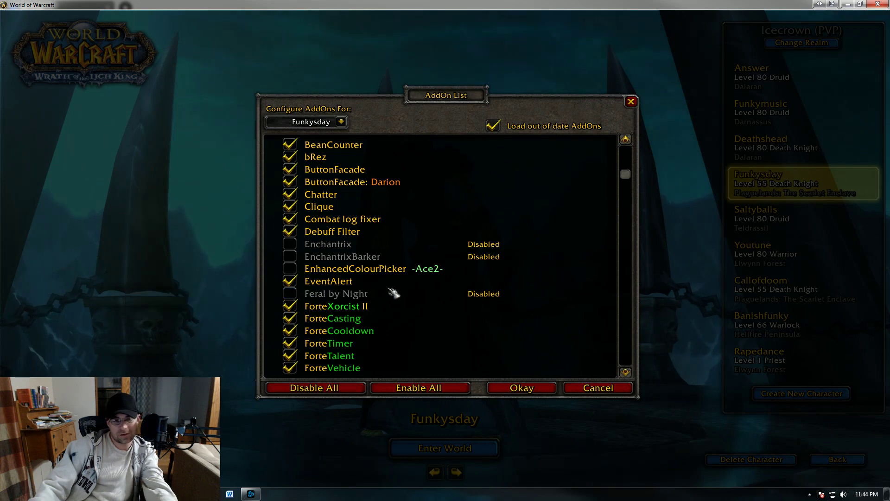
pyautogui.scroll(3, 341, 254)
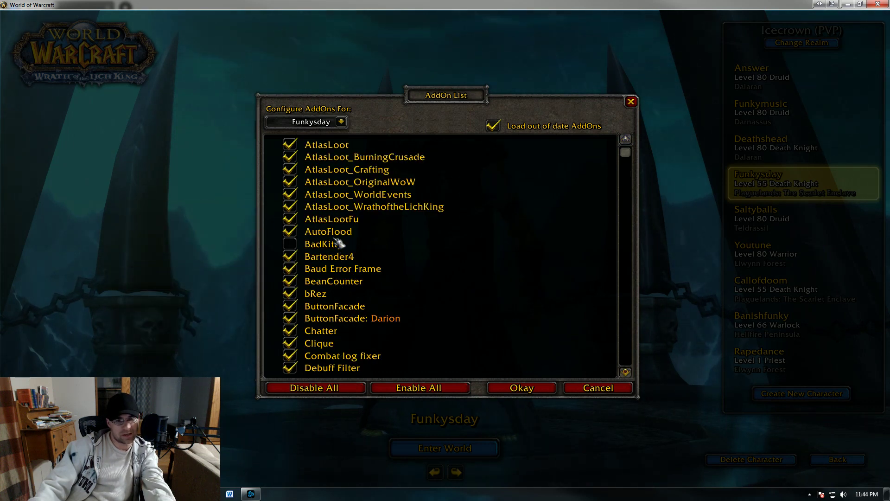
pyautogui.scroll(-3, 337, 278)
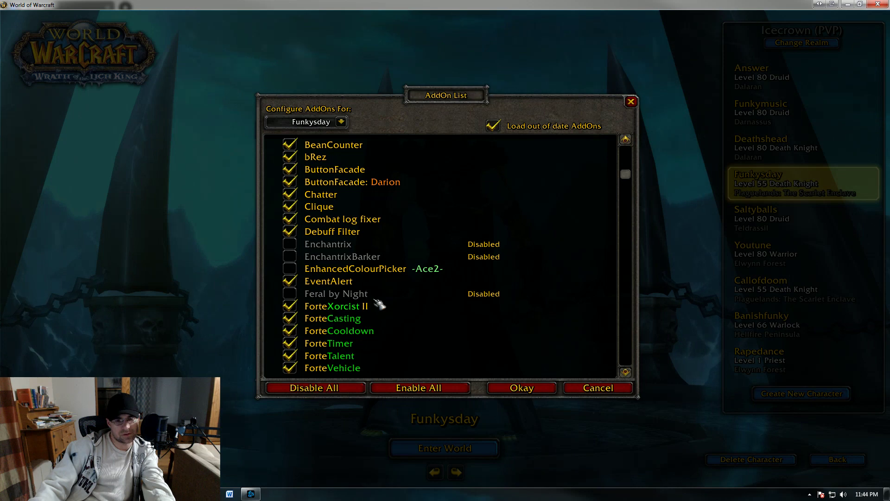
pyautogui.scroll(-3, 384, 313)
pyautogui.scroll(-3, 352, 280)
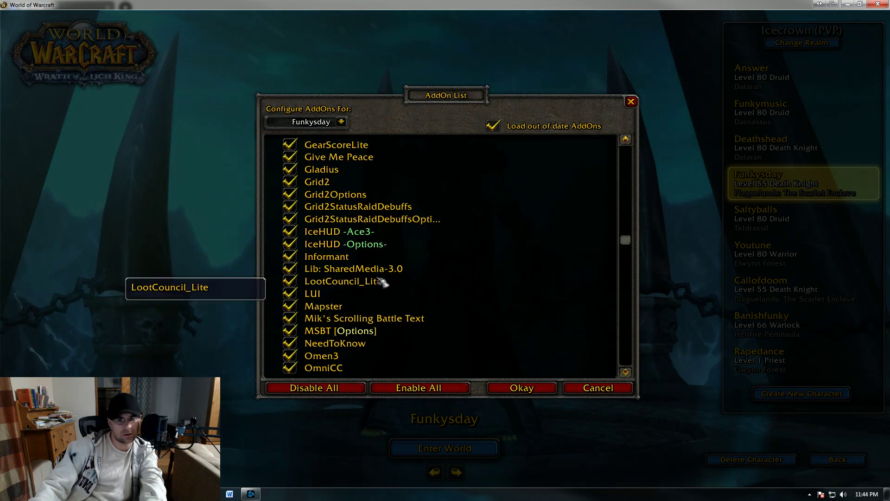
pyautogui.click(290, 231)
pyautogui.click(290, 256)
pyautogui.click(290, 256)
pyautogui.click(290, 244)
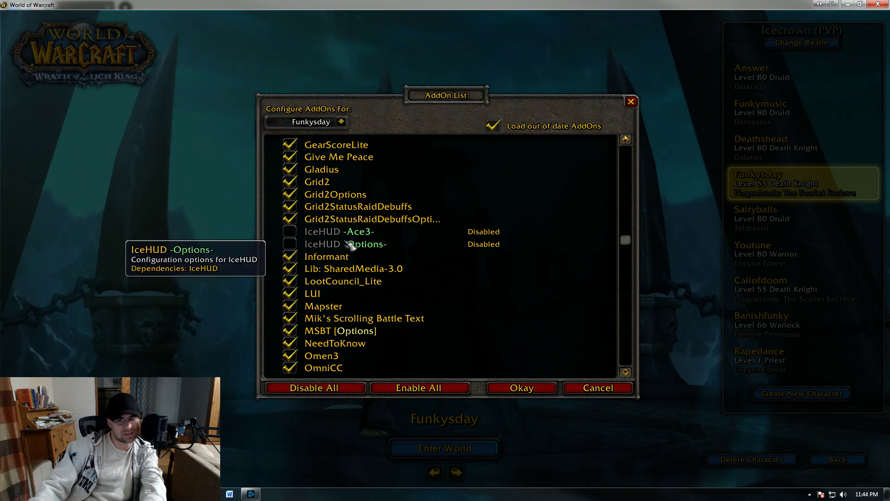
pyautogui.click(291, 169)
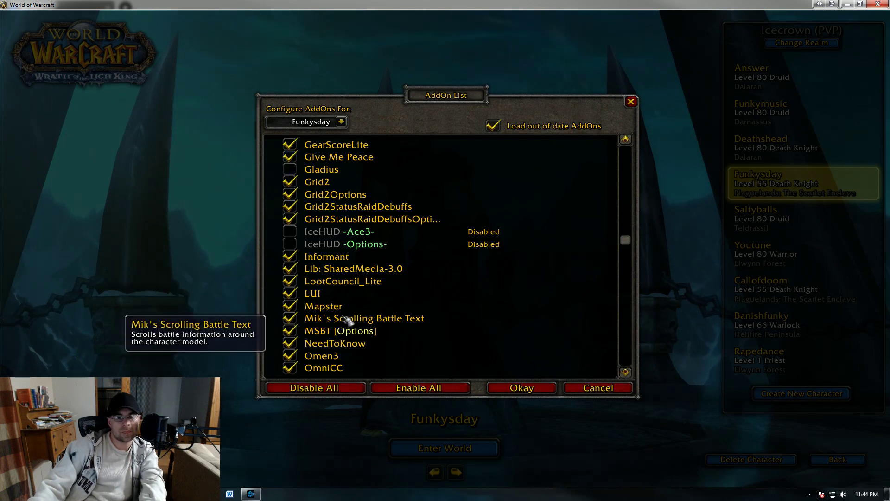
# - Disable NeedToKnow and Prat 3.0 Alpha Version
pyautogui.click(292, 343)
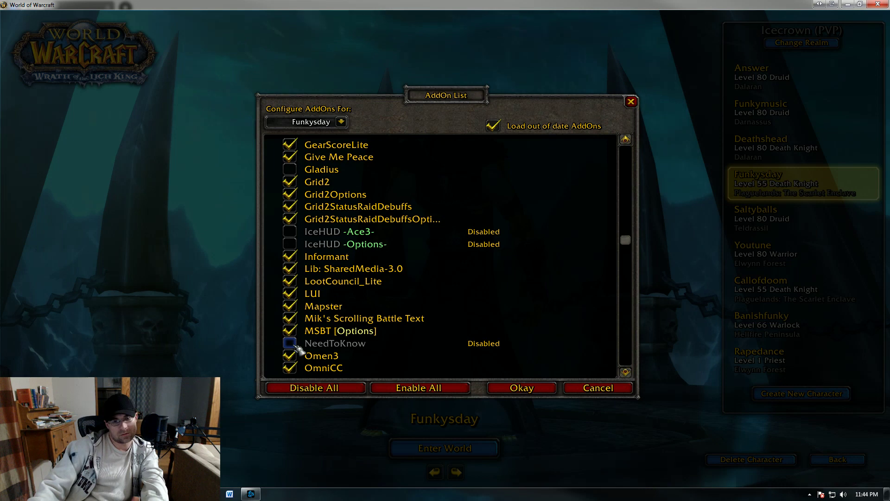
pyautogui.scroll(-5, 347, 236)
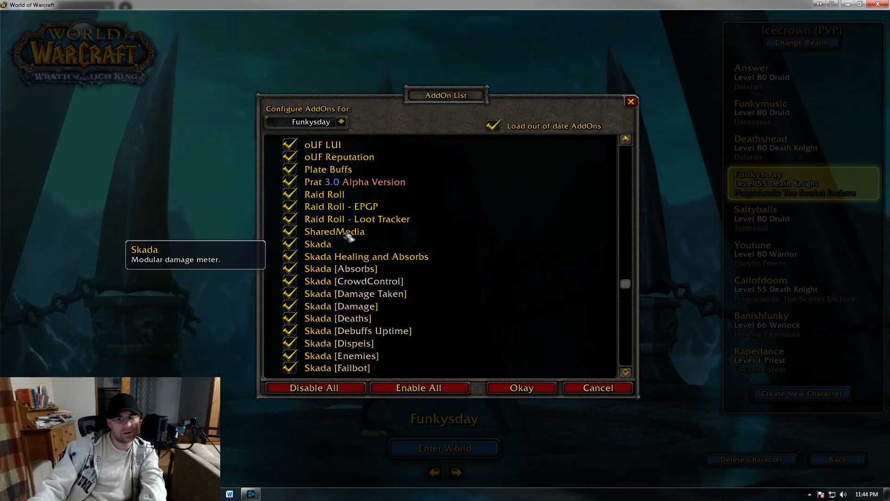
pyautogui.scroll(4, 334, 220)
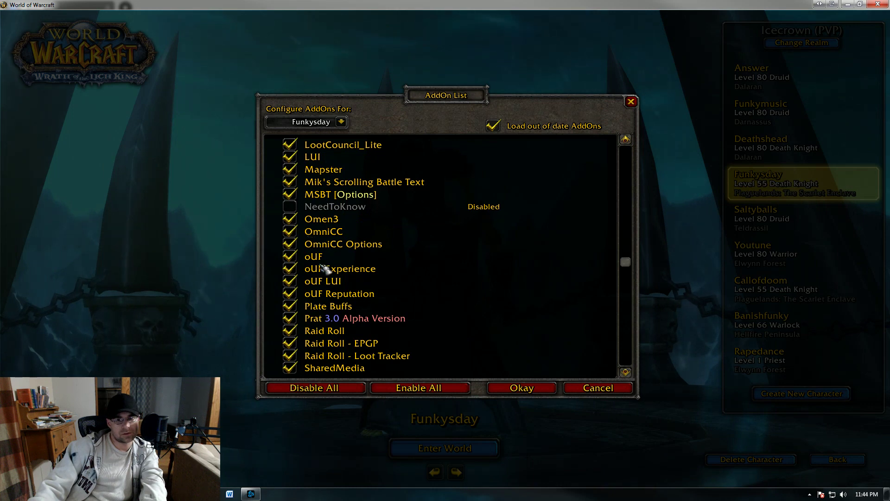
pyautogui.click(291, 318)
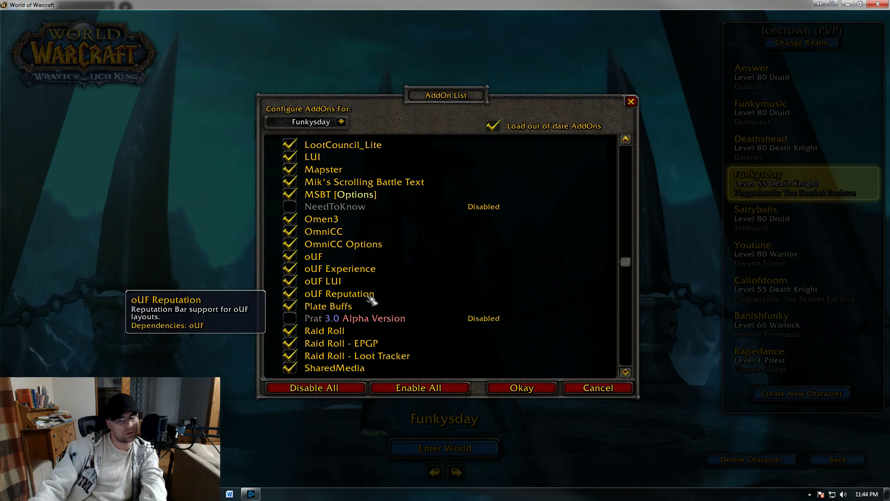
# - Keep Swatter enabled and accept the addon choices with Okay
pyautogui.scroll(-8, 371, 297)
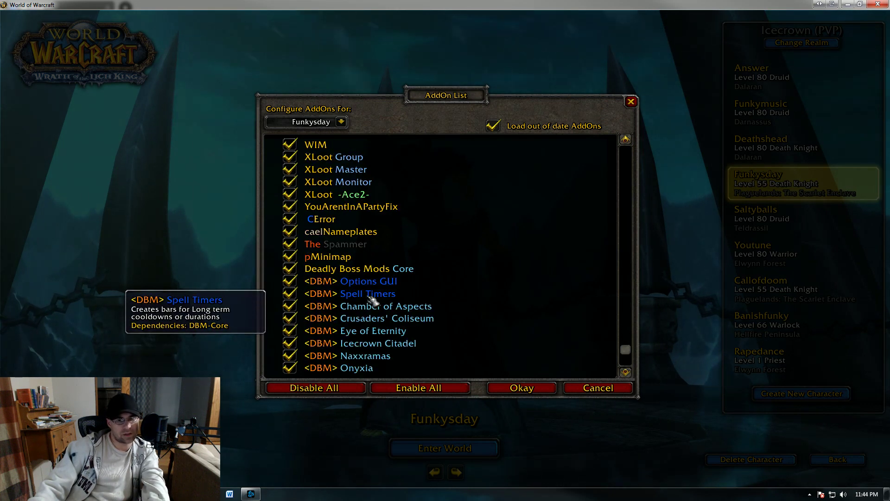
pyautogui.scroll(-3, 354, 268)
pyautogui.scroll(6, 355, 270)
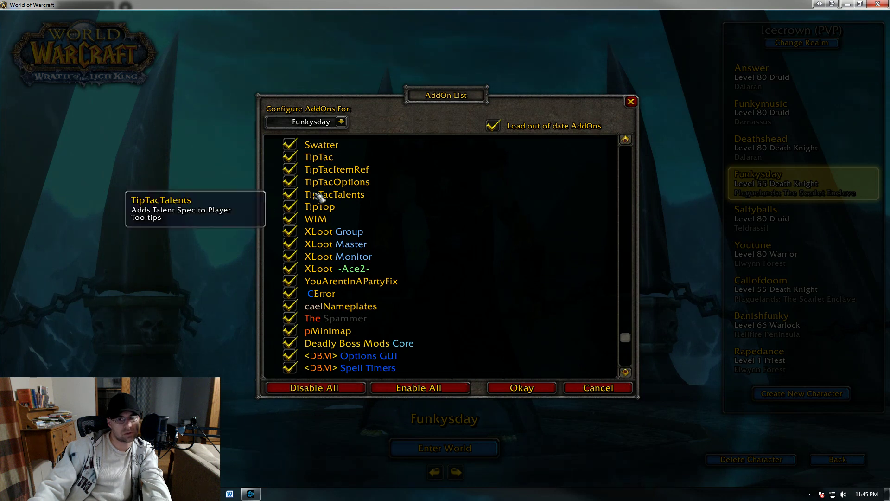
pyautogui.click(289, 145)
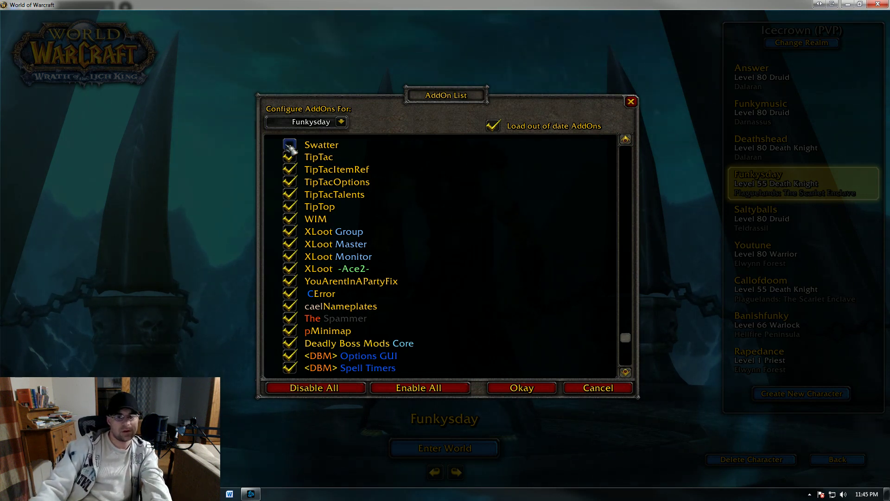
pyautogui.click(290, 145)
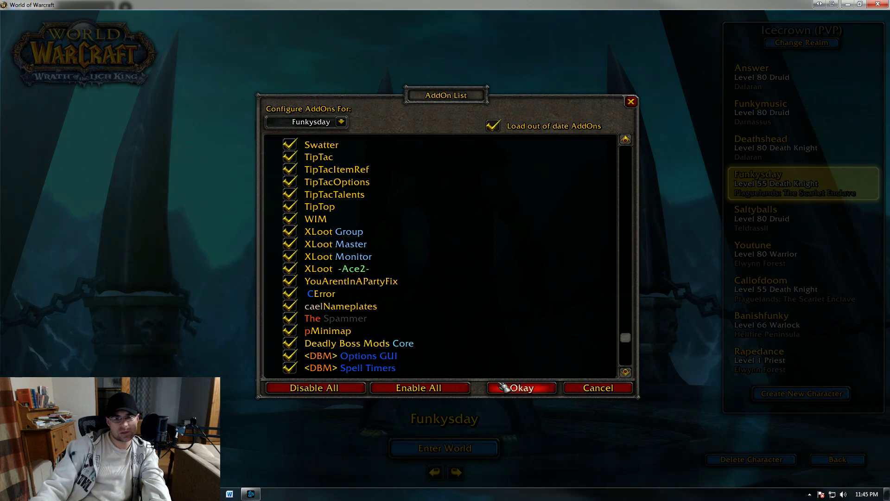
pyautogui.click(518, 389)
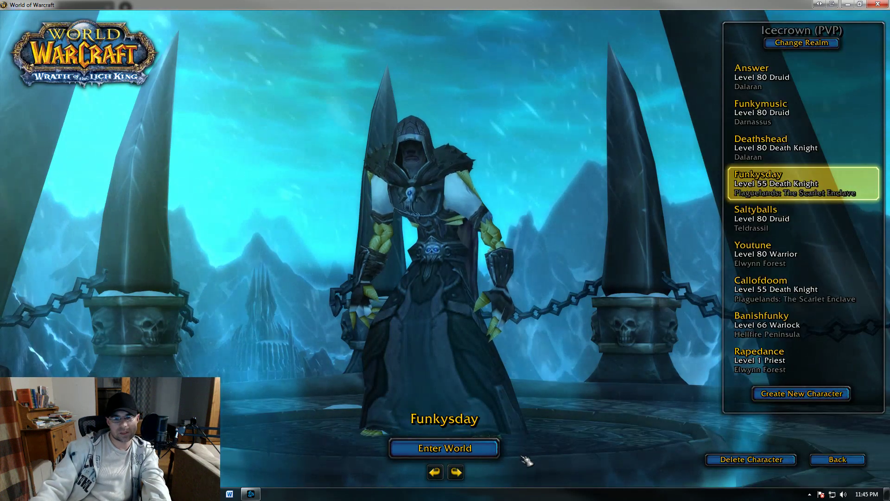
# - Enter the world as Funkysday, install LUI v3, and dismiss the error and Loot Council prompts
pyautogui.click(445, 448)
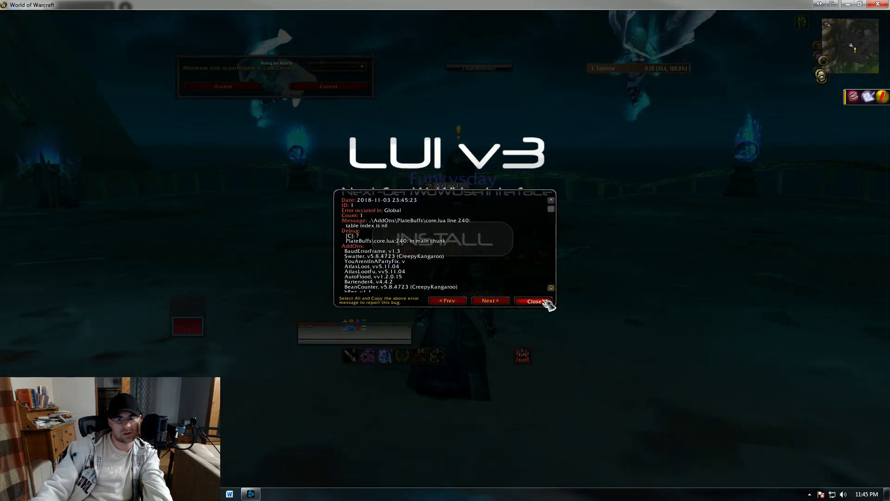
pyautogui.click(541, 301)
pyautogui.click(461, 244)
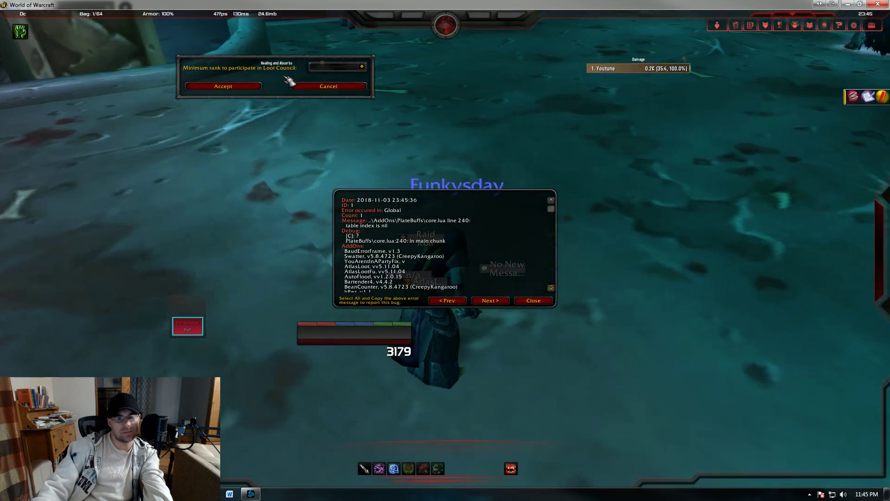
pyautogui.click(533, 301)
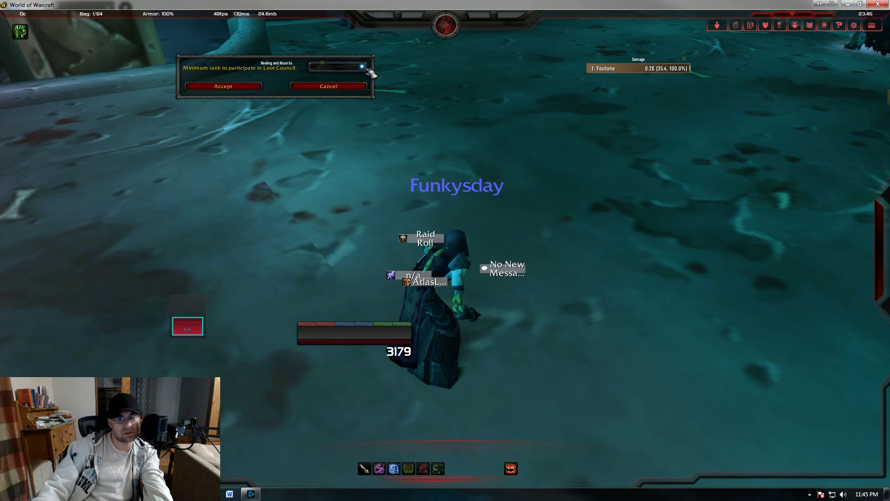
pyautogui.click(328, 87)
pyautogui.moveTo(417, 166); pyautogui.dragTo(417, 166)
# - Move the n/a and No New Messages info blocks to the right edge and show the minimap
pyautogui.moveTo(453, 192); pyautogui.dragTo(453, 192)
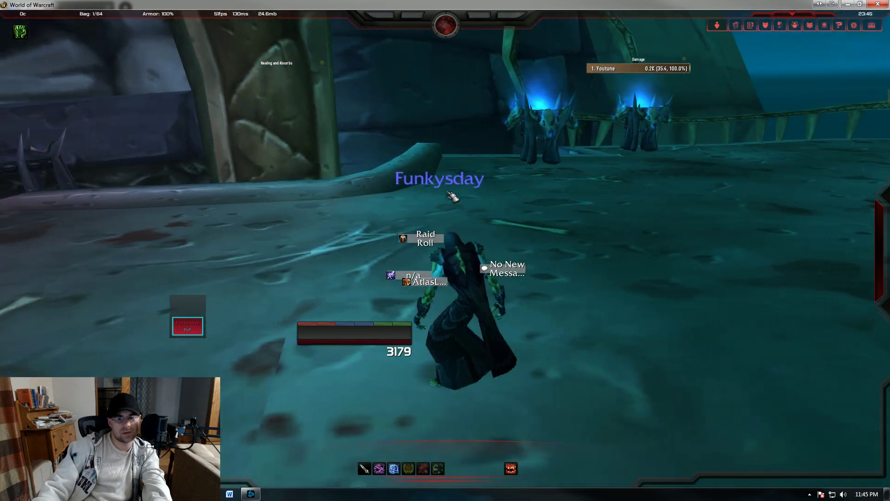
pyautogui.moveTo(413, 276); pyautogui.dragTo(883, 206)
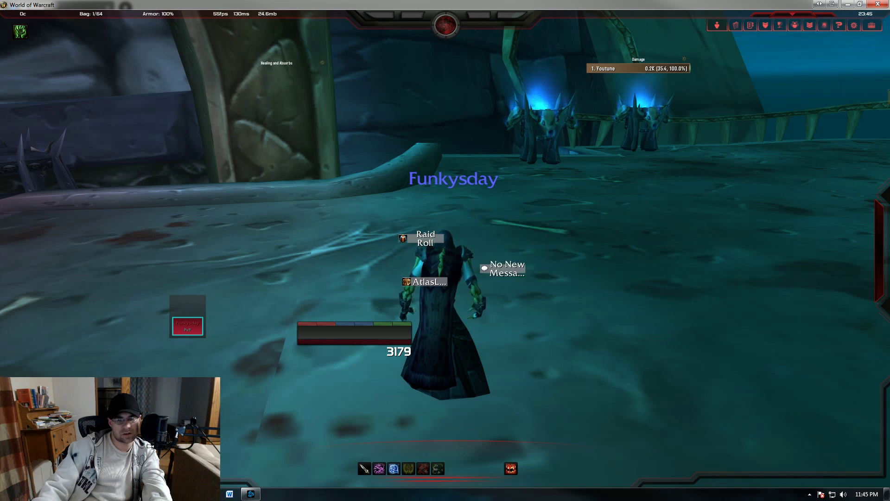
pyautogui.moveTo(510, 269); pyautogui.dragTo(886, 202)
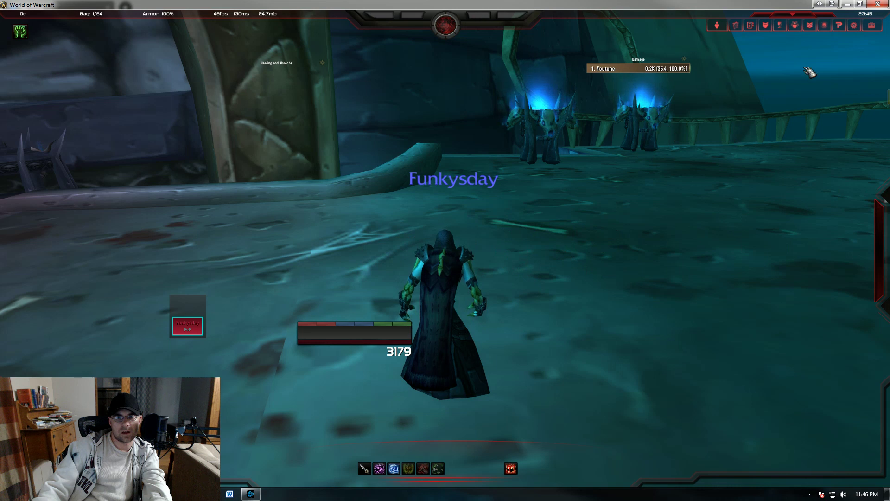
pyautogui.click(829, 23)
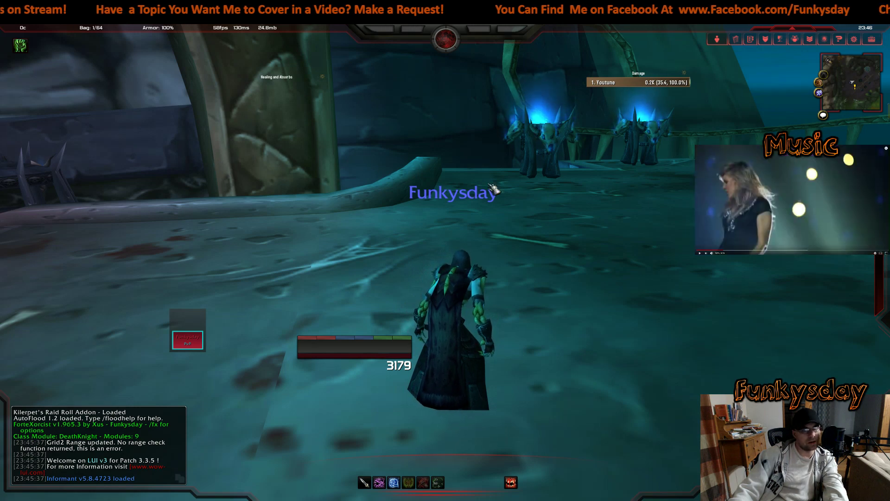
pyautogui.moveTo(615, 237); pyautogui.dragTo(446, 44)
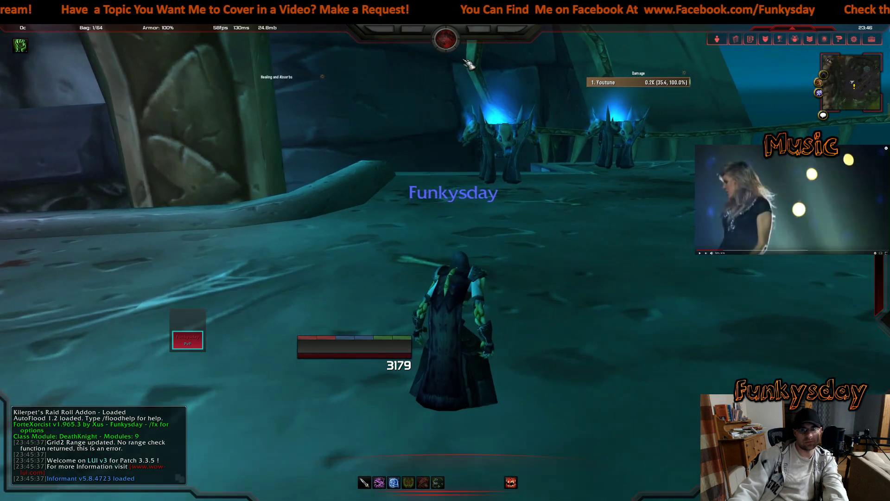